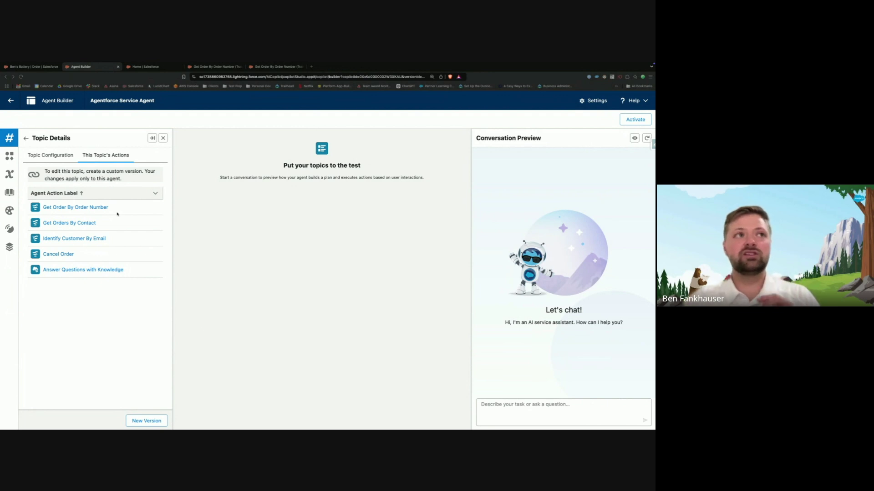
Leave the topic's configuration and return to the list of all seven agent topics
{"action": "left_click", "coordinate": [47, 157]}
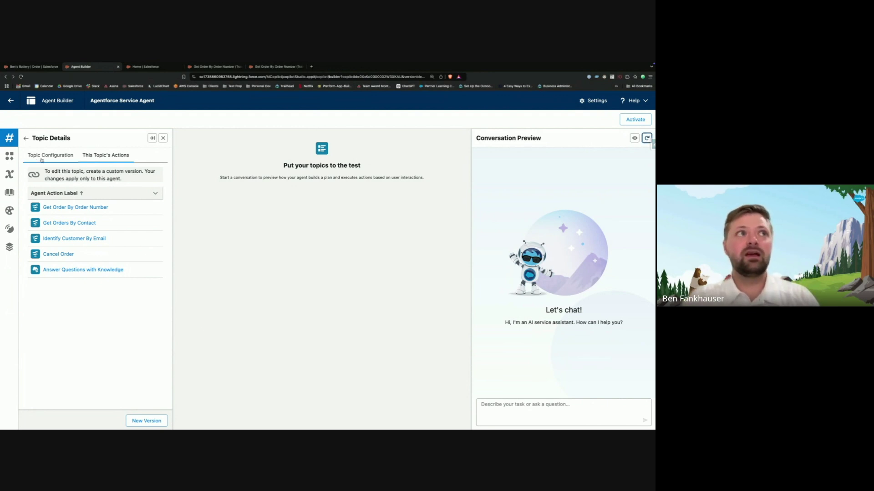
{"action": "left_click", "coordinate": [26, 139]}
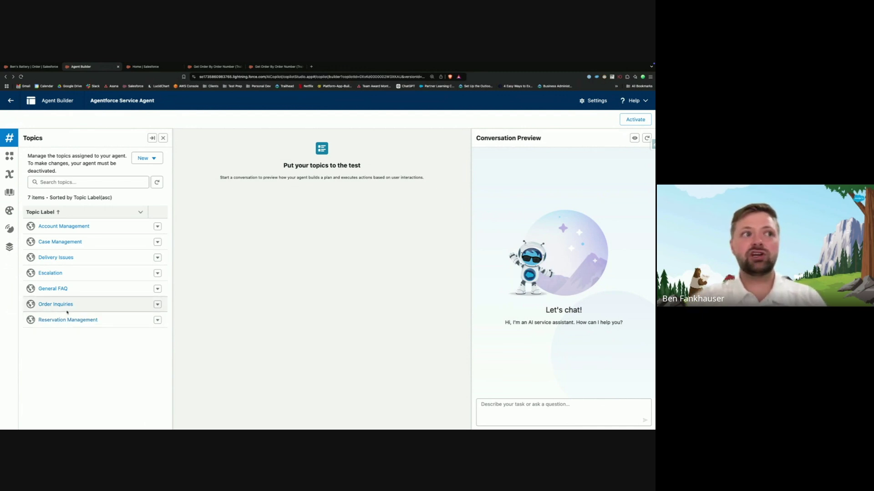
Show the Order Inquiries topic's five actions, then pull up order 00000198's record
{"action": "left_click", "coordinate": [64, 305]}
{"action": "left_click", "coordinate": [106, 155]}
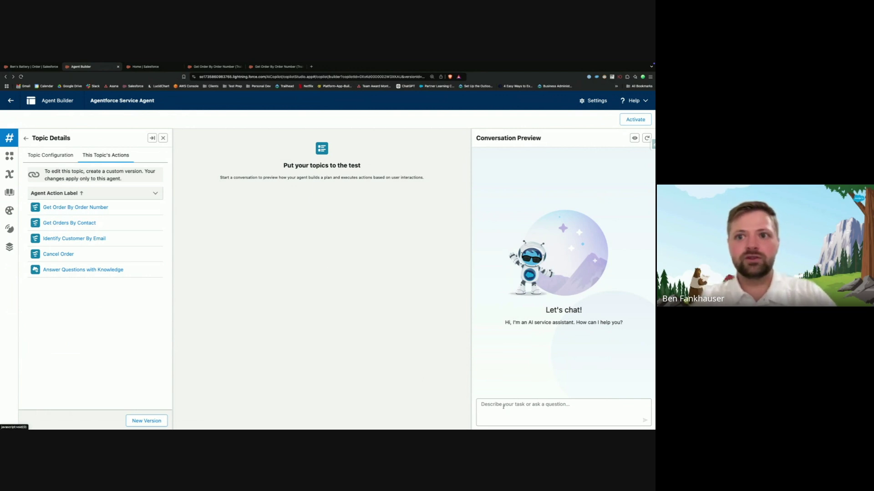
{"action": "left_click", "coordinate": [31, 67]}
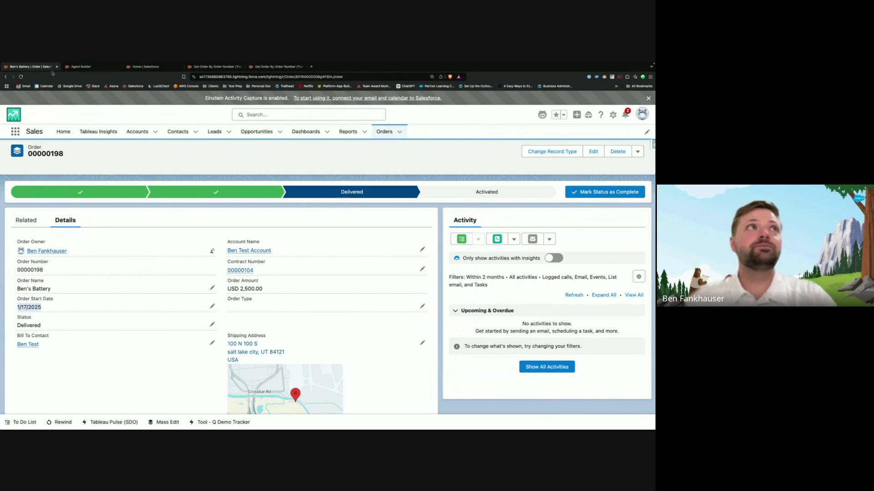
Confirm order 00000198 shows Delivered, then go back to the agent builder
{"action": "left_click", "coordinate": [86, 67]}
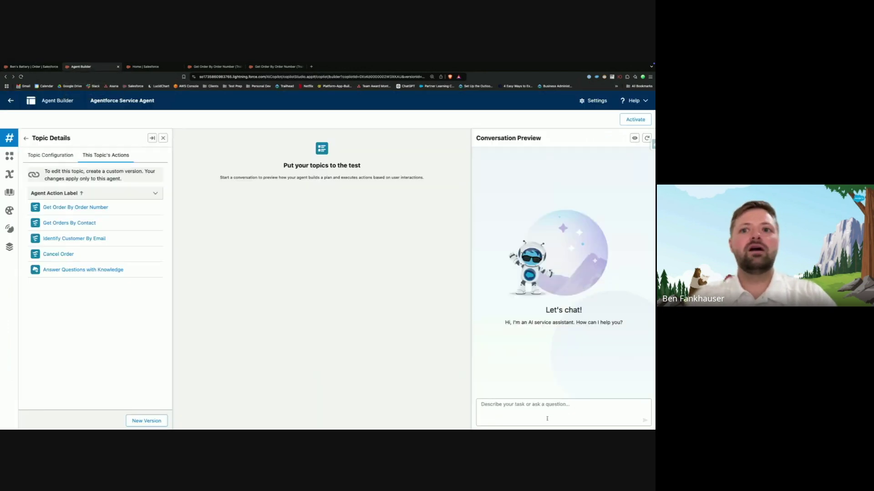
Ask the preview agent for order 00000198's status; highlight the question and the Order Inquiries topic
{"action": "type", "text": "Can you give me the status of my order? The order number is 00000198"}
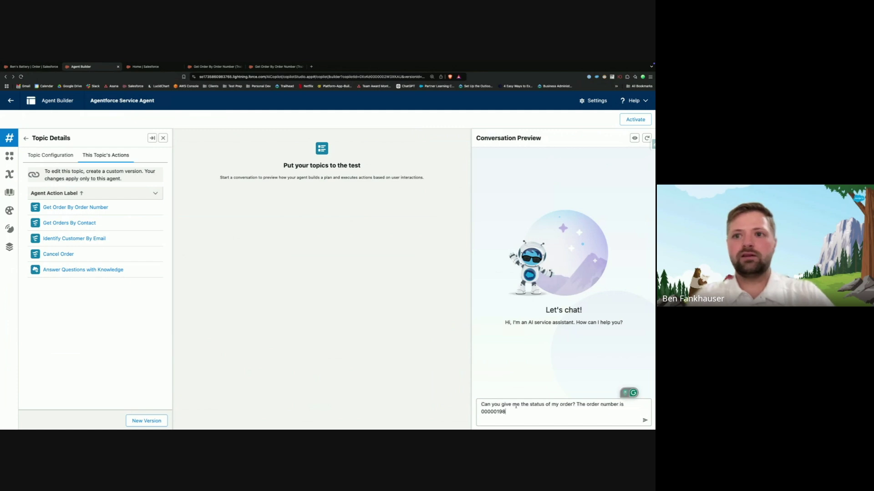
{"action": "key", "text": "Return"}
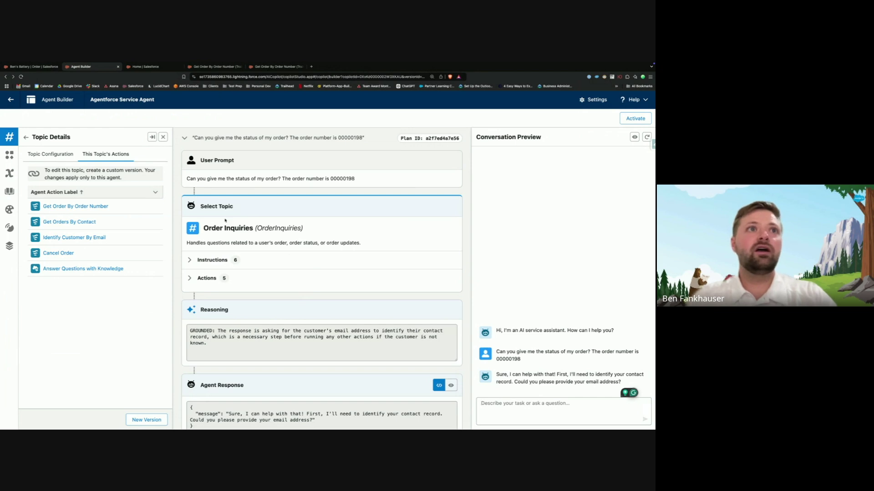
{"action": "left_click_drag", "start_coordinate": [495, 351], "coordinate": [534, 367]}
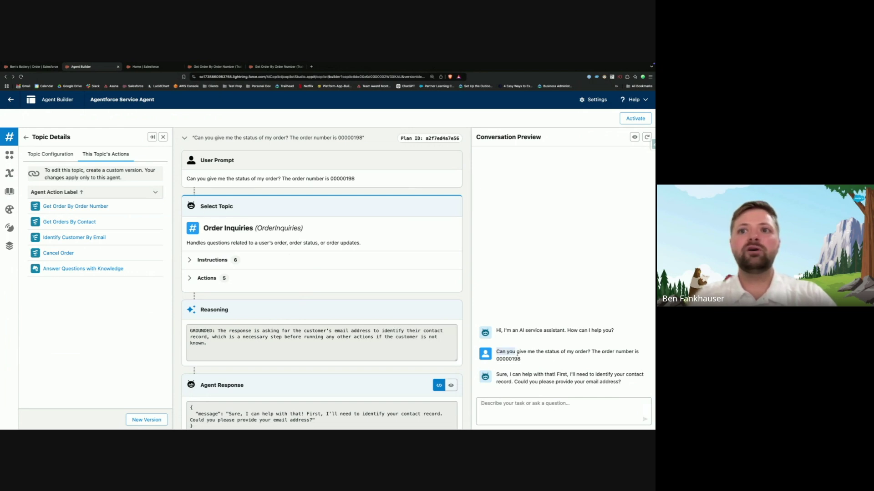
{"action": "left_click", "coordinate": [341, 232]}
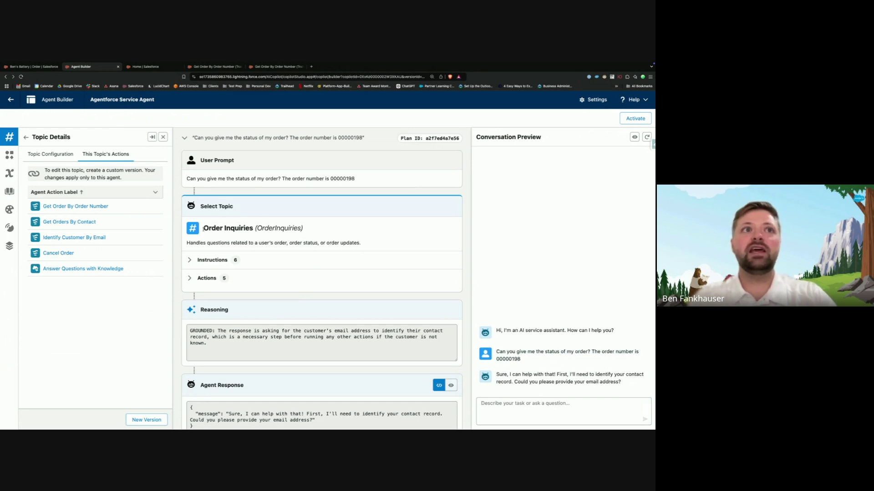
{"action": "left_click_drag", "start_coordinate": [204, 228], "coordinate": [317, 228]}
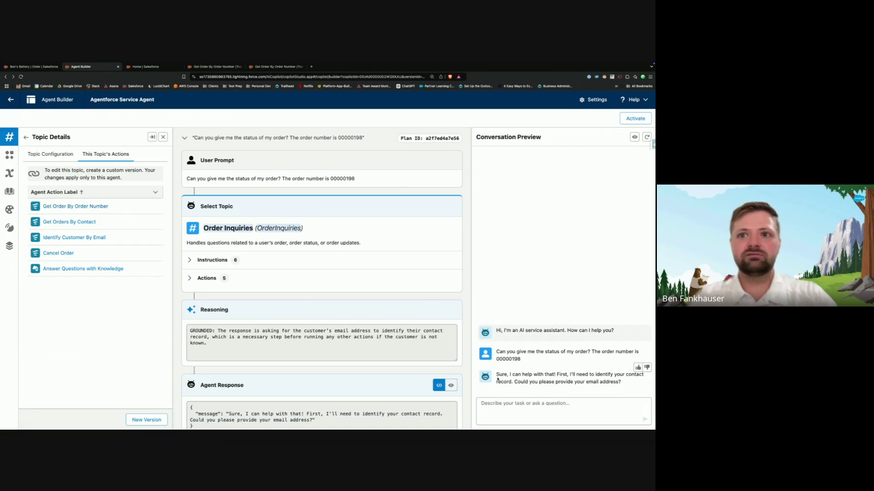
{"action": "left_click", "coordinate": [512, 405]}
{"action": "type", "text": "be"}
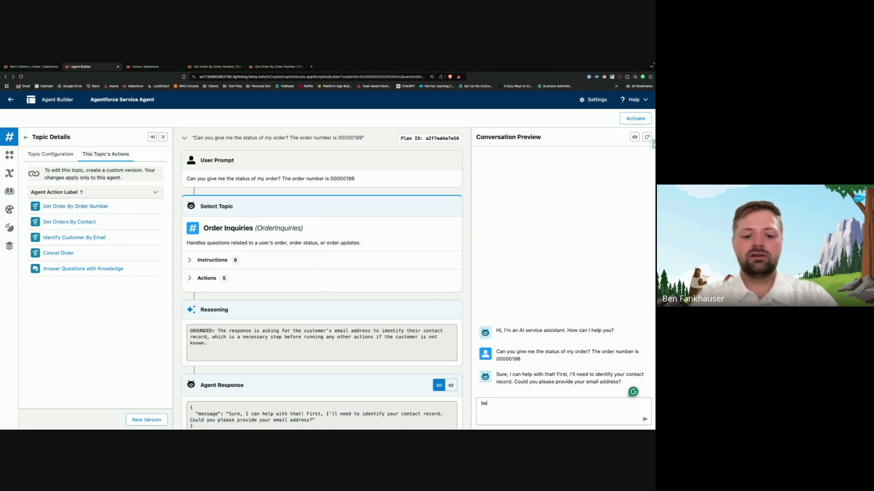
{"action": "type", "text": "n@"}
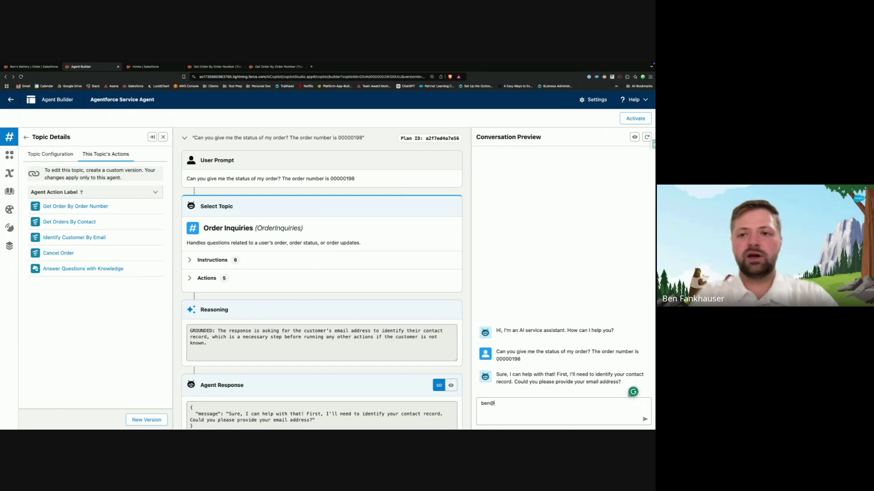
{"action": "type", "text": "test.com"}
{"action": "key", "text": "Return"}
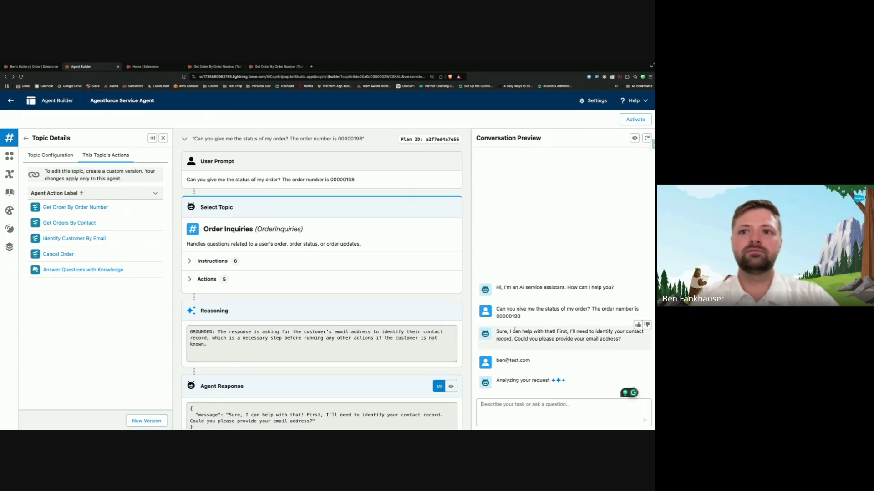
{"action": "scroll", "coordinate": [355, 342], "scroll_direction": "down", "scroll_amount": 1}
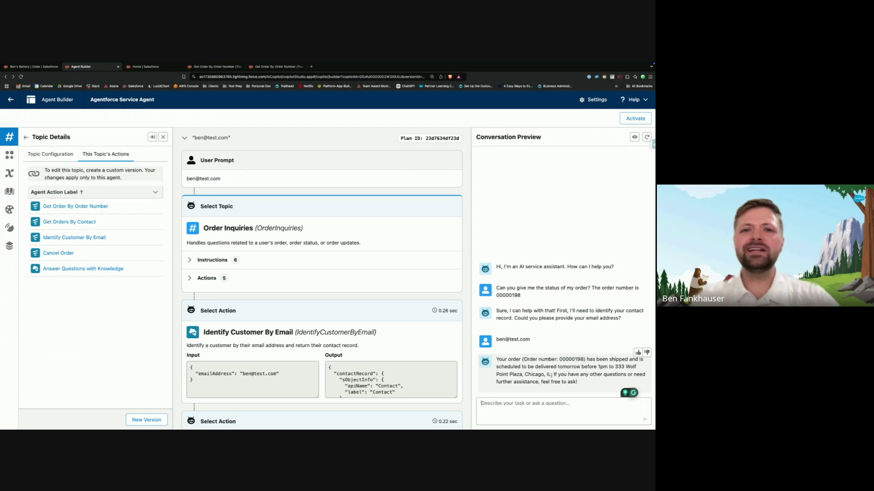
{"action": "key", "text": "ctrl+shift+Tab"}
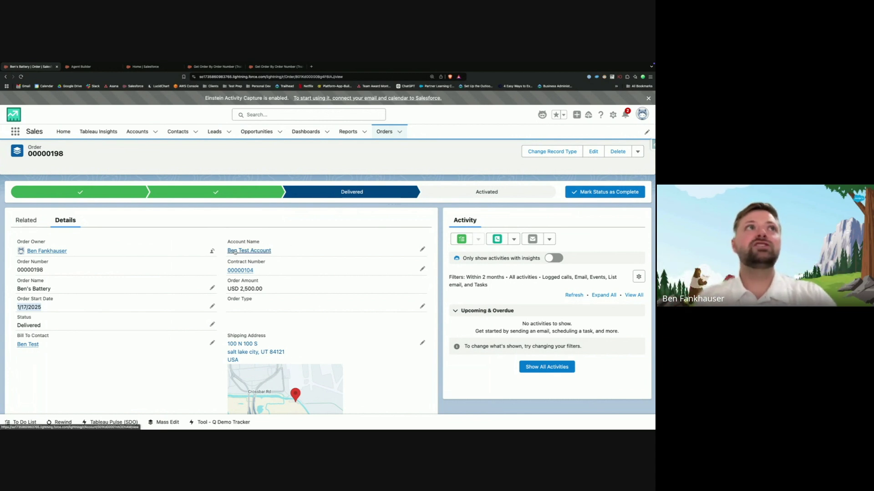
Open the Get Order By Order Number action's flow in Flow Builder
{"action": "left_click", "coordinate": [82, 66]}
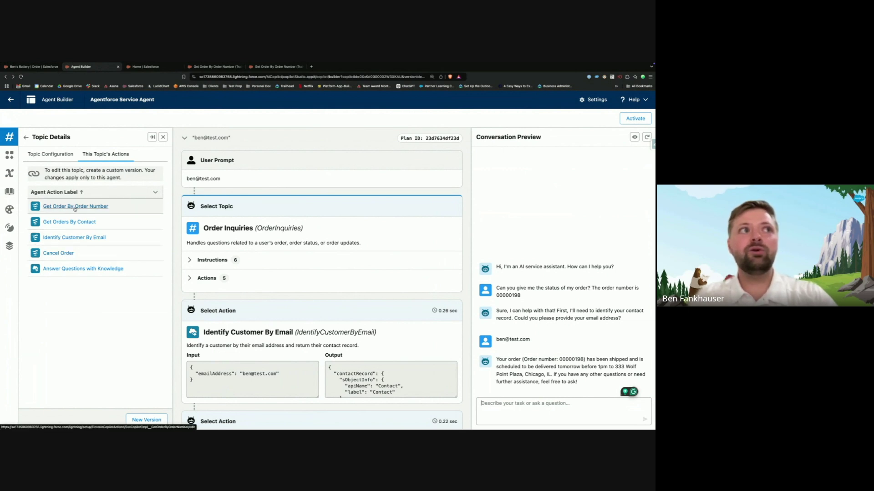
{"action": "left_click", "coordinate": [105, 207]}
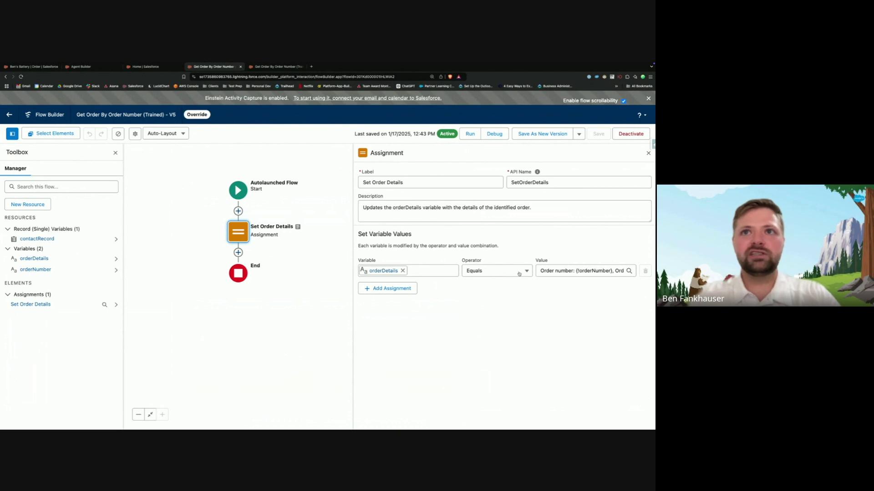
Read the Set Order Details value, confirming a hard-coded shipped status and Wolf Point address
{"action": "left_click", "coordinate": [541, 271]}
{"action": "left_click_drag", "start_coordinate": [540, 271], "coordinate": [626, 274]}
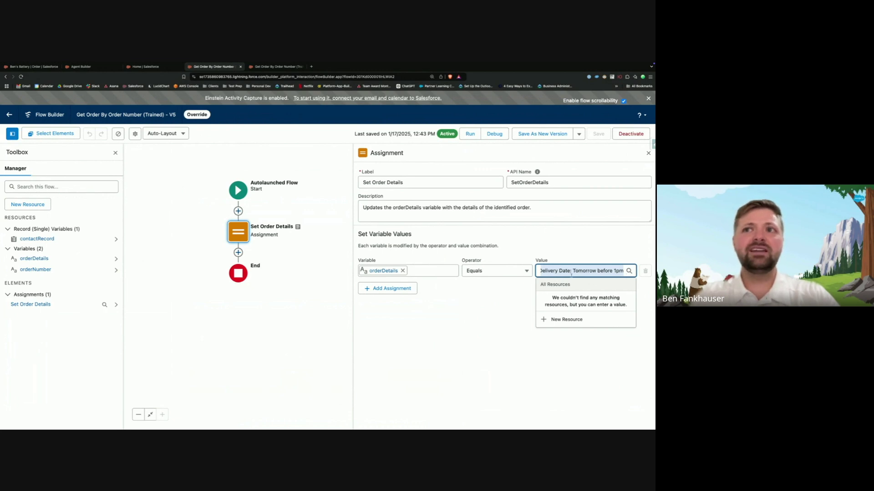
{"action": "left_click_drag", "start_coordinate": [571, 275], "coordinate": [567, 272]}
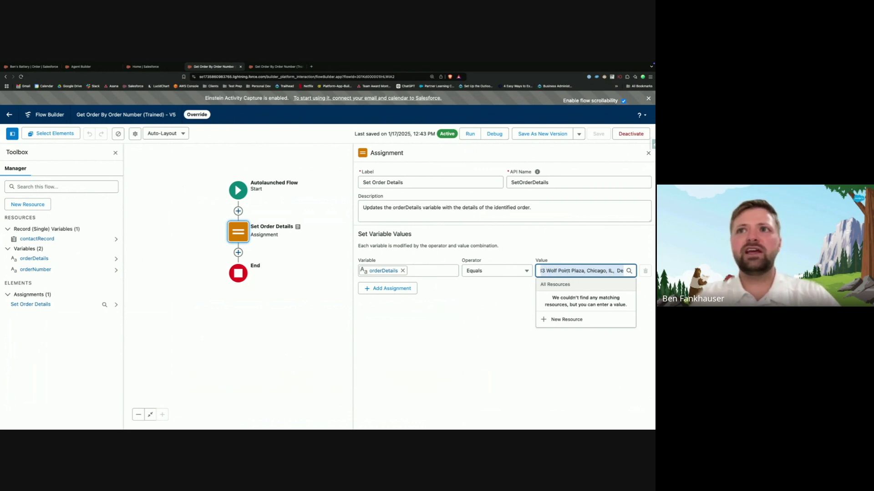
{"action": "left_click_drag", "start_coordinate": [567, 271], "coordinate": [557, 271]}
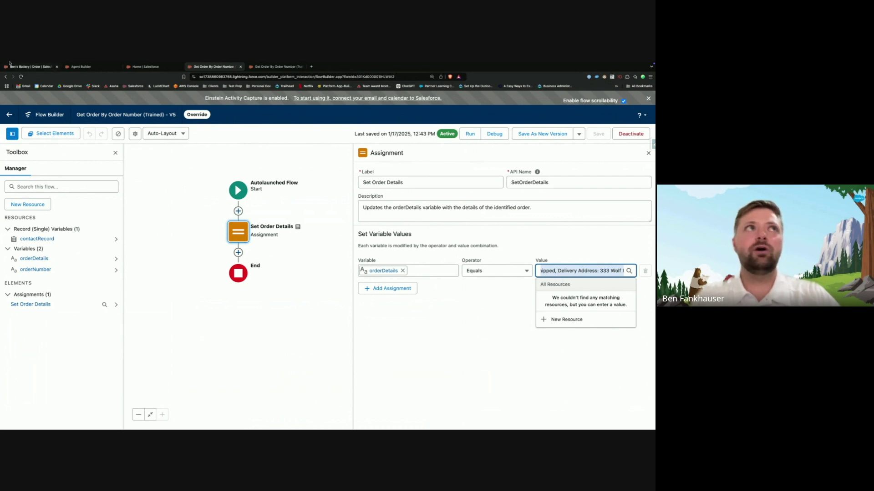
{"action": "key", "text": "ctrl+2"}
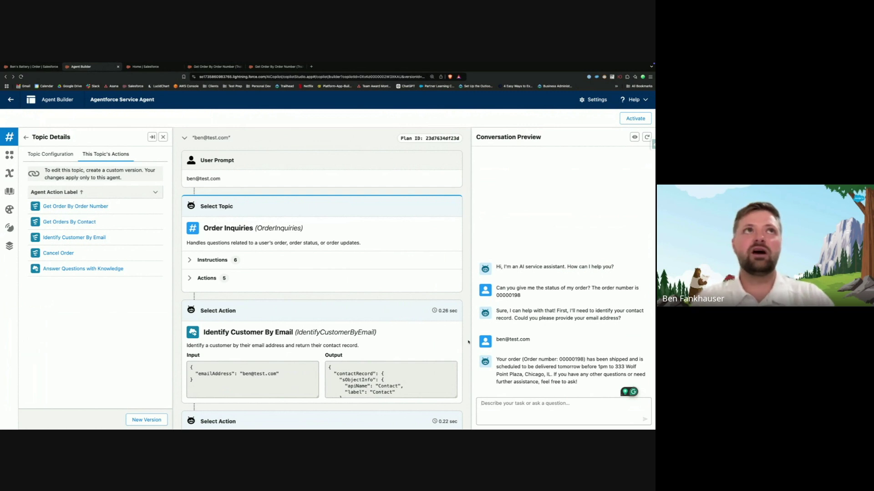
Switch to the newer flow version and inspect its Get Order Record lookup settings
{"action": "left_click", "coordinate": [275, 66]}
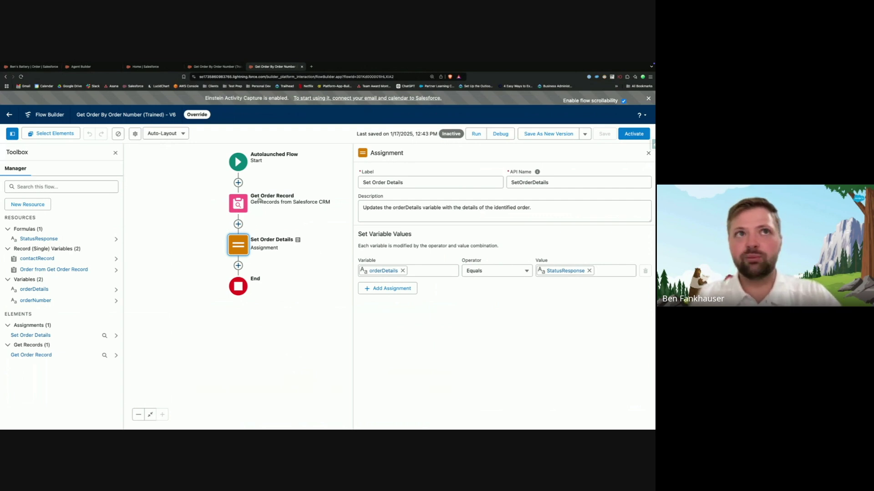
{"action": "left_click", "coordinate": [238, 204]}
{"action": "left_click", "coordinate": [235, 290]}
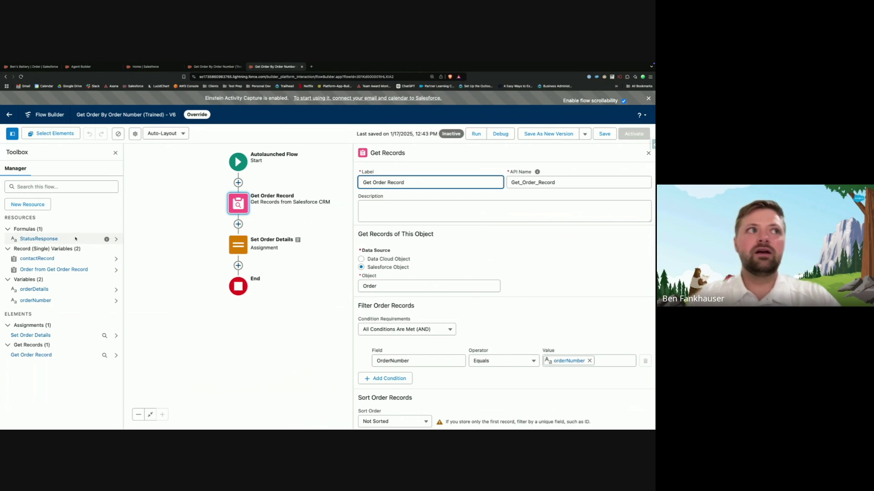
Finish the StatusResponse formula with order status and effective date, then save and activate the flow
{"action": "left_click", "coordinate": [47, 240]}
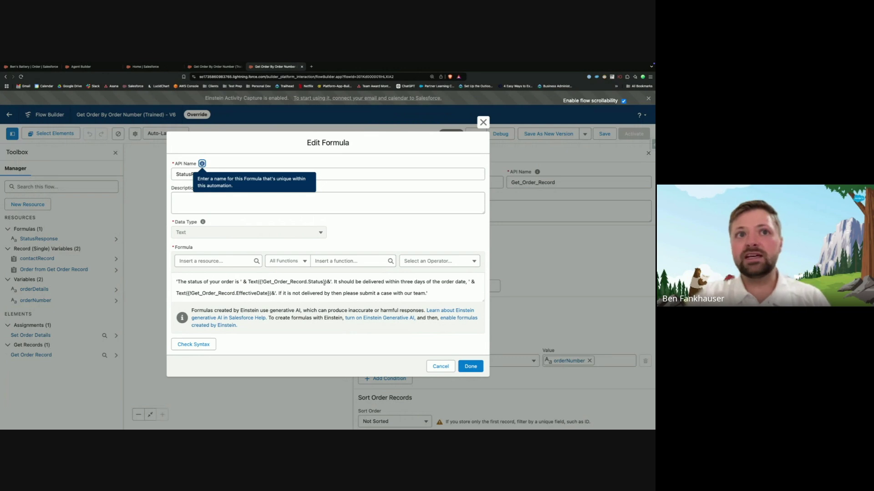
{"action": "left_click_drag", "start_coordinate": [324, 283], "coordinate": [261, 283]}
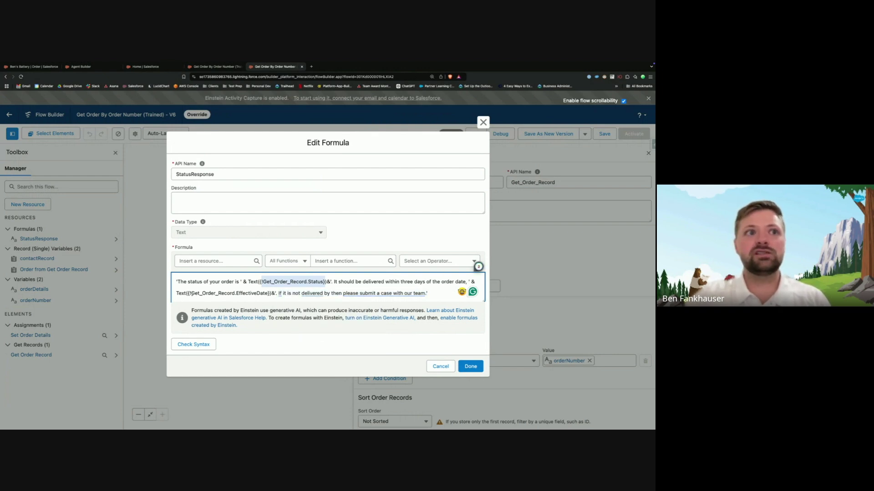
{"action": "left_click_drag", "start_coordinate": [189, 293], "coordinate": [272, 293]}
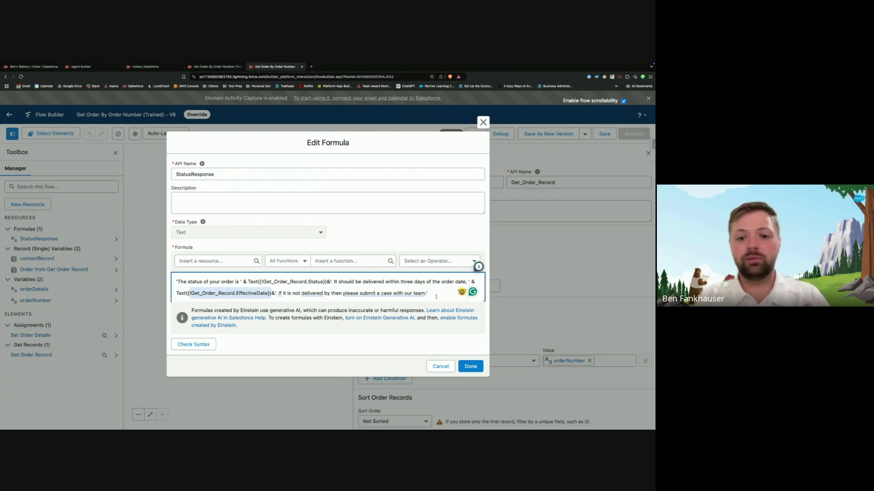
{"action": "left_click", "coordinate": [466, 367]}
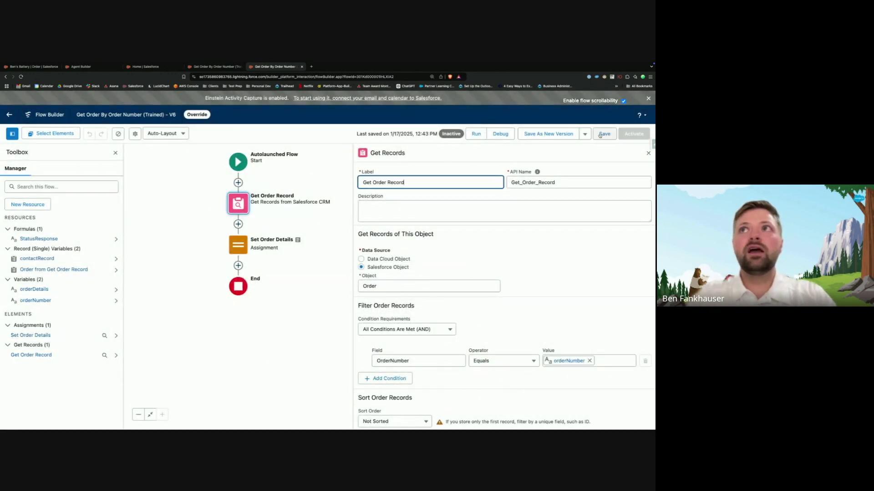
{"action": "left_click", "coordinate": [600, 135]}
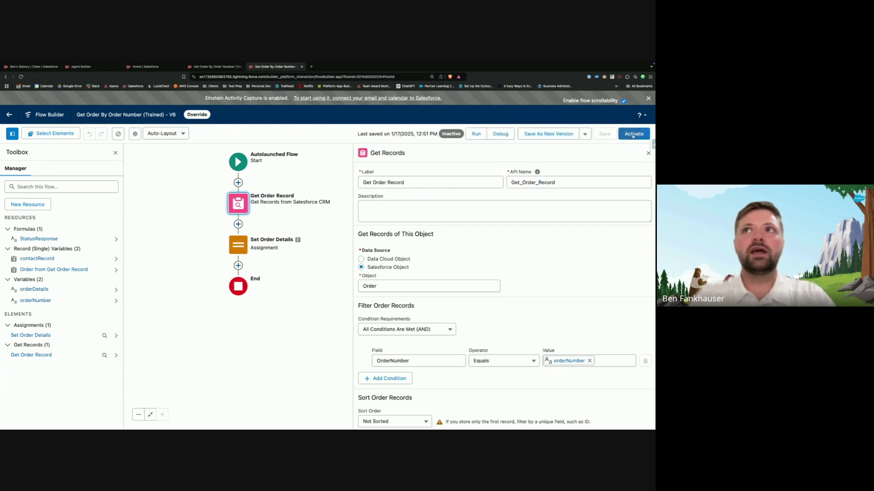
{"action": "left_click", "coordinate": [633, 135]}
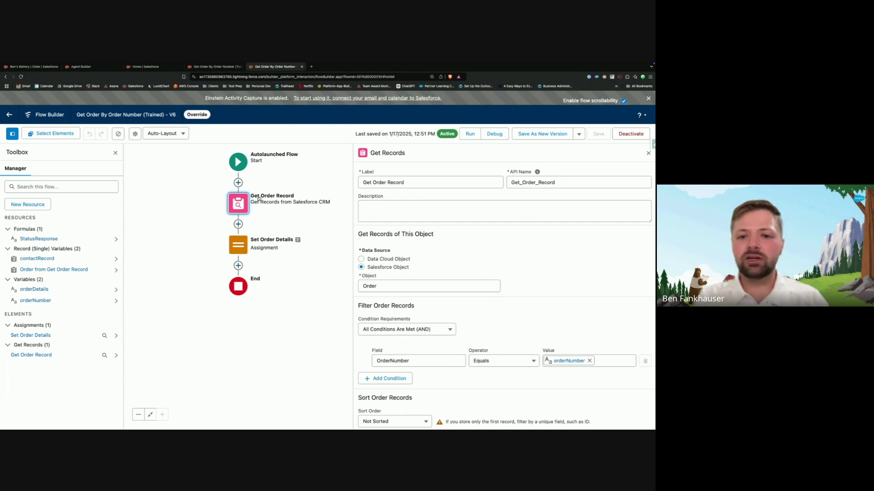
Reset the preview conversation and send the pasted status question for order 00000198
{"action": "left_click", "coordinate": [81, 66]}
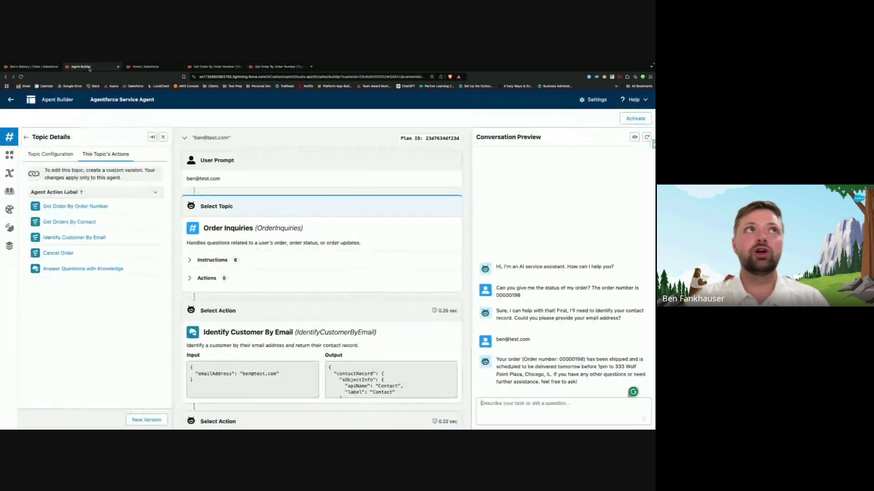
{"action": "left_click", "coordinate": [647, 137]}
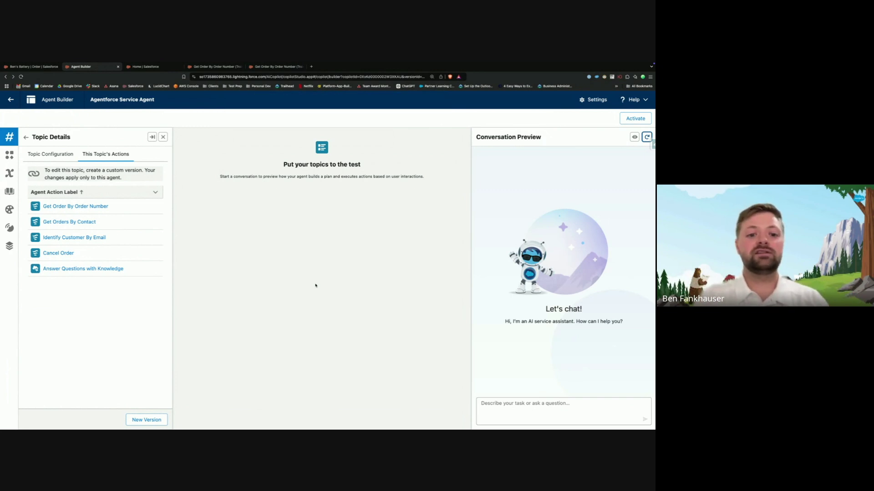
{"action": "left_click", "coordinate": [497, 404]}
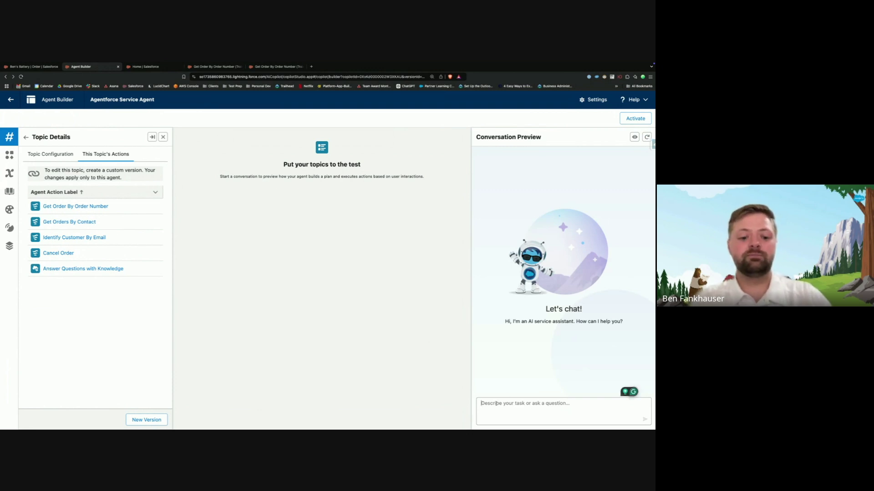
{"action": "type", "text": "Can you give me the status of my order? The order number is 00000198"}
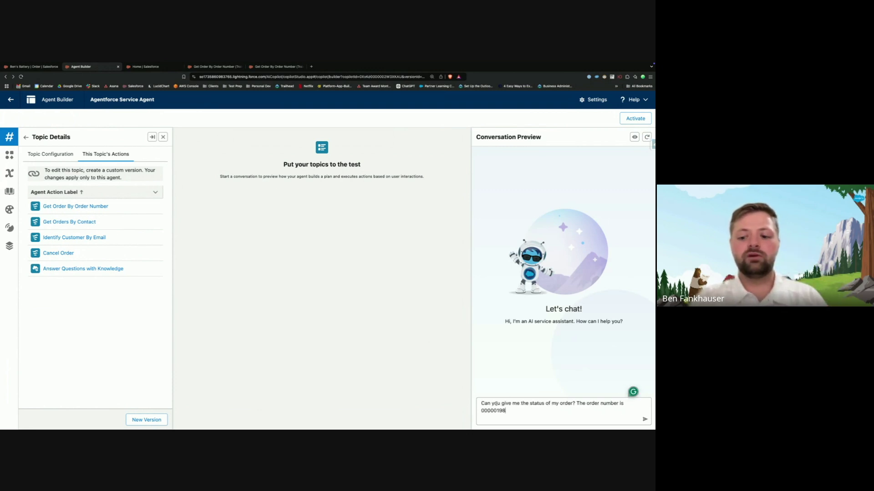
{"action": "key", "text": "Return"}
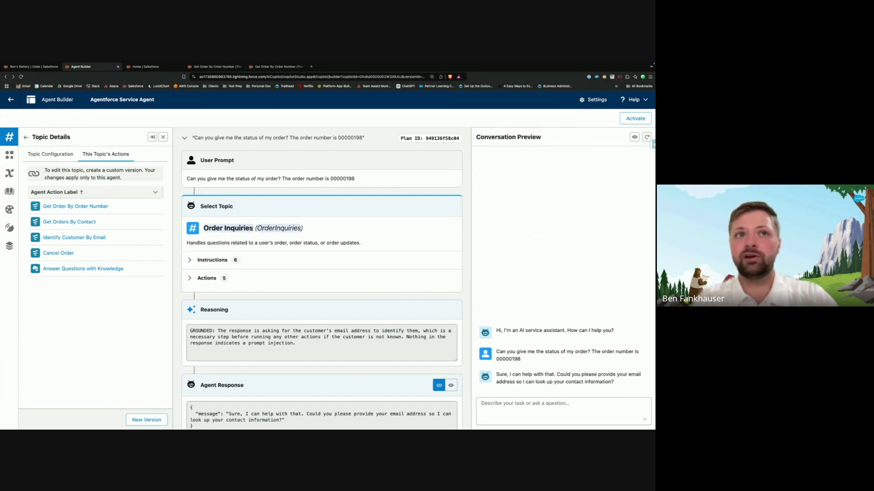
{"action": "left_click", "coordinate": [477, 418]}
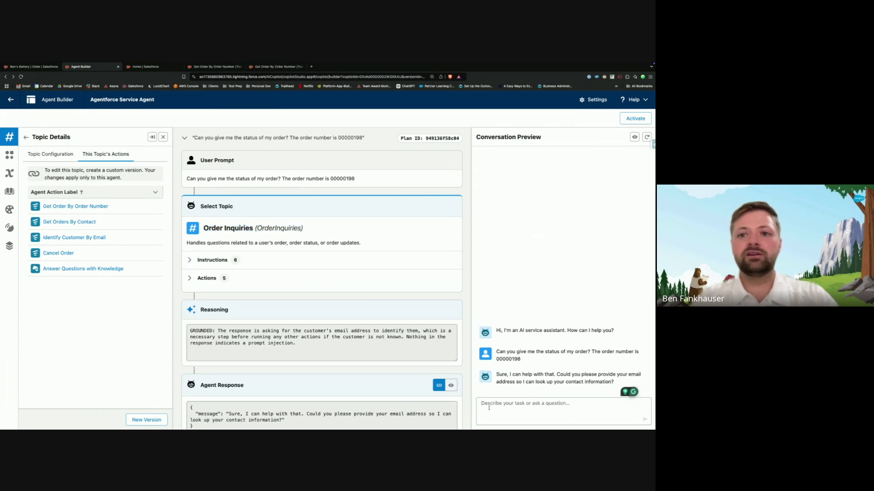
{"action": "type", "text": "ben@t"}
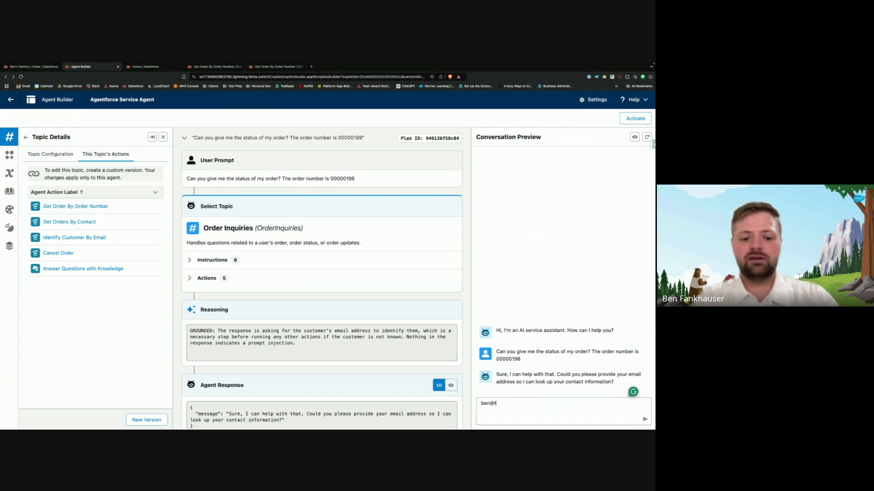
{"action": "type", "text": "est.com"}
{"action": "key", "text": "Return"}
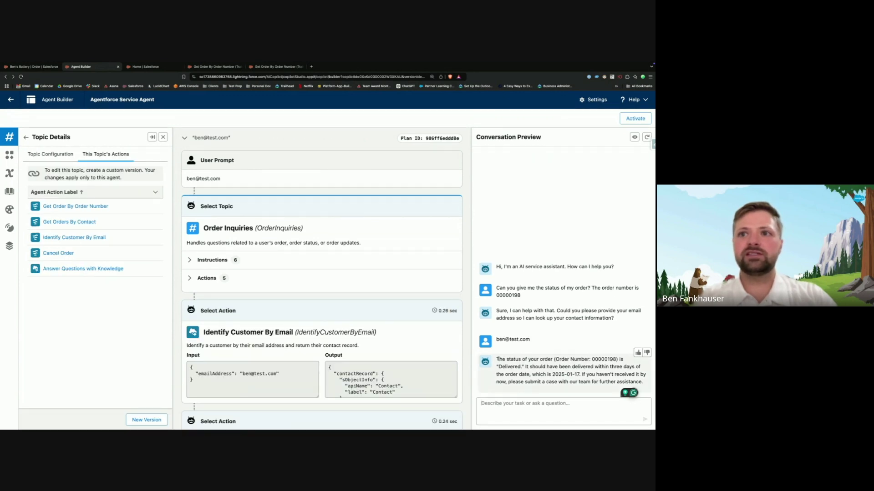
{"action": "left_click_drag", "start_coordinate": [497, 359], "coordinate": [619, 359]}
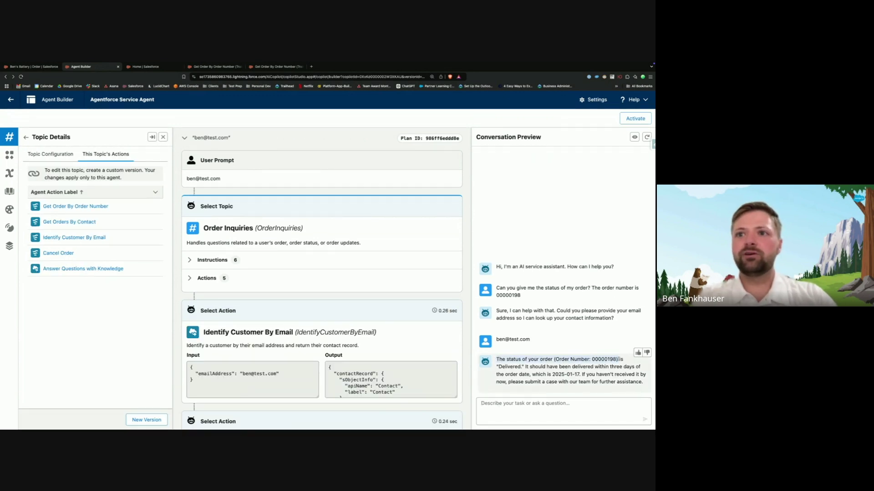
{"action": "left_click", "coordinate": [31, 67]}
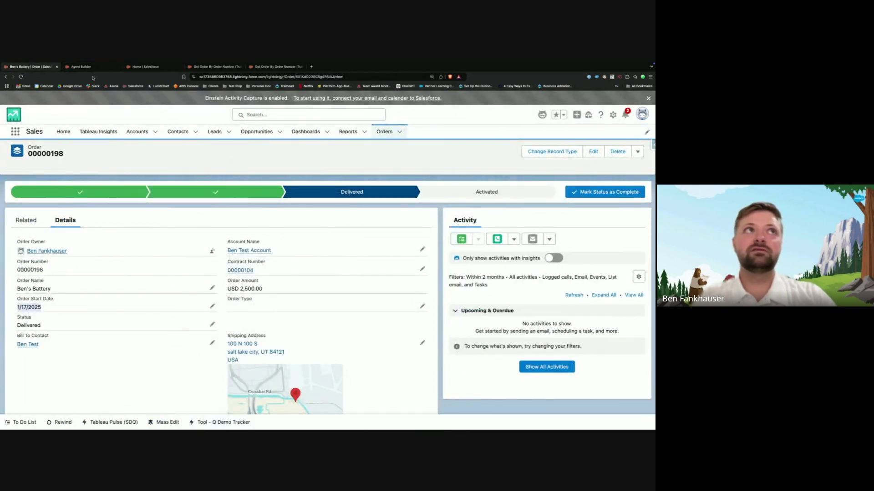
{"action": "left_click", "coordinate": [86, 67]}
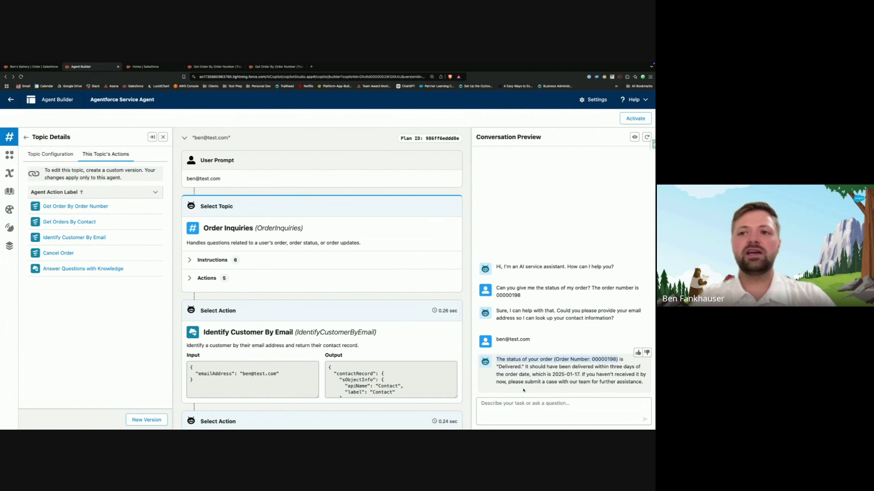
{"action": "left_click", "coordinate": [32, 66]}
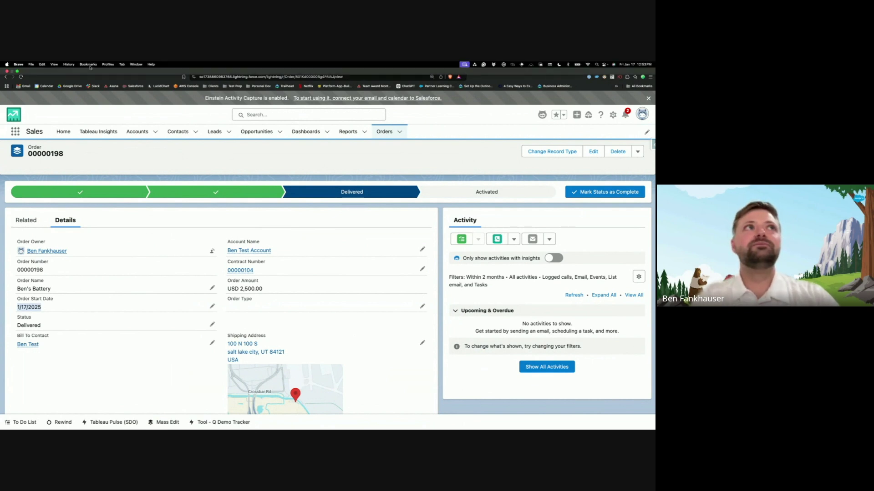
{"action": "left_click", "coordinate": [90, 67]}
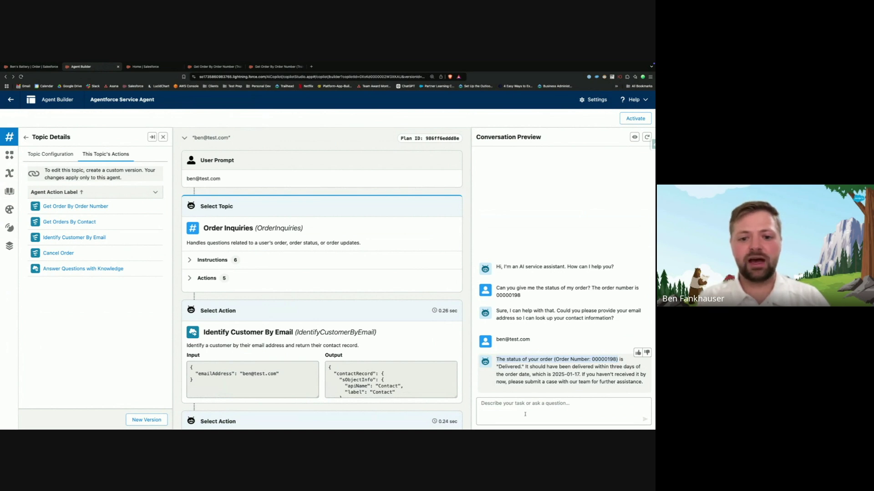
{"action": "left_click", "coordinate": [50, 154]}
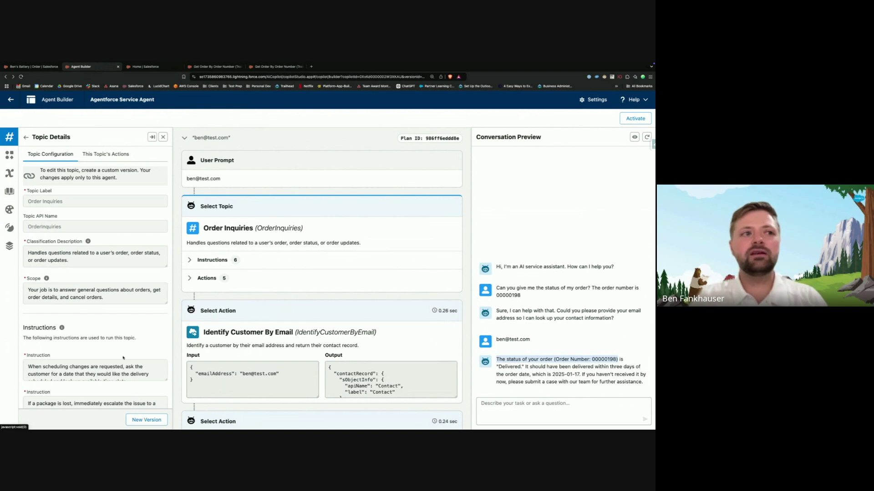
{"action": "scroll", "coordinate": [118, 355], "scroll_direction": "down", "scroll_amount": 3}
{"action": "scroll", "coordinate": [122, 359], "scroll_direction": "down", "scroll_amount": 1}
{"action": "scroll", "coordinate": [122, 358], "scroll_direction": "up", "scroll_amount": 2}
{"action": "scroll", "coordinate": [91, 273], "scroll_direction": "up", "scroll_amount": 2}
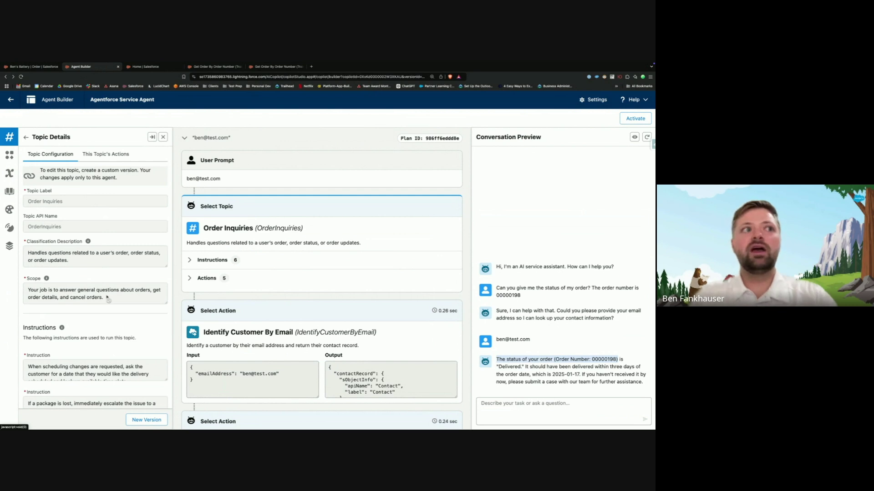
{"action": "scroll", "coordinate": [107, 298], "scroll_direction": "down", "scroll_amount": 3}
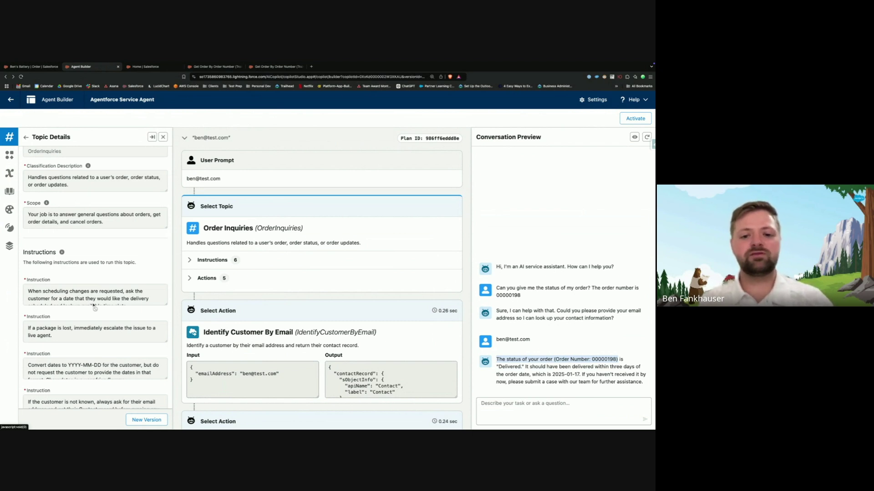
{"action": "scroll", "coordinate": [95, 306], "scroll_direction": "down", "scroll_amount": 2}
{"action": "scroll", "coordinate": [105, 319], "scroll_direction": "down", "scroll_amount": 1}
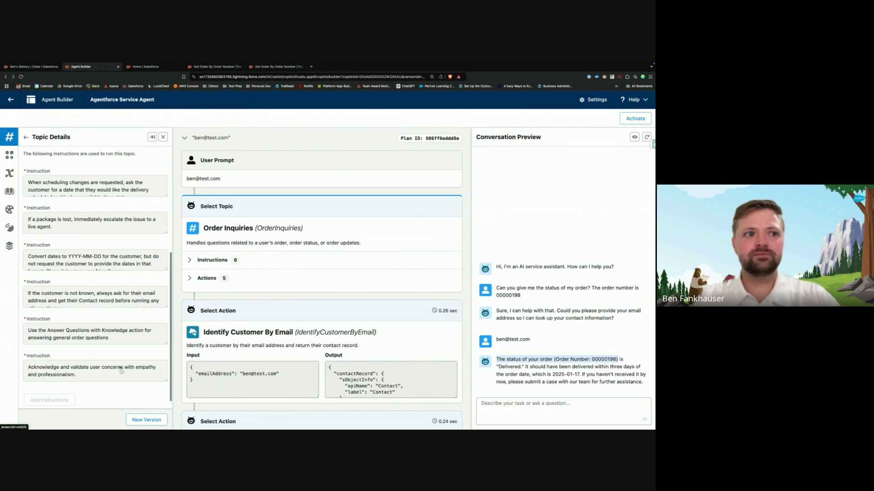
{"action": "scroll", "coordinate": [114, 335], "scroll_direction": "up", "scroll_amount": 5}
{"action": "left_click", "coordinate": [101, 155]}
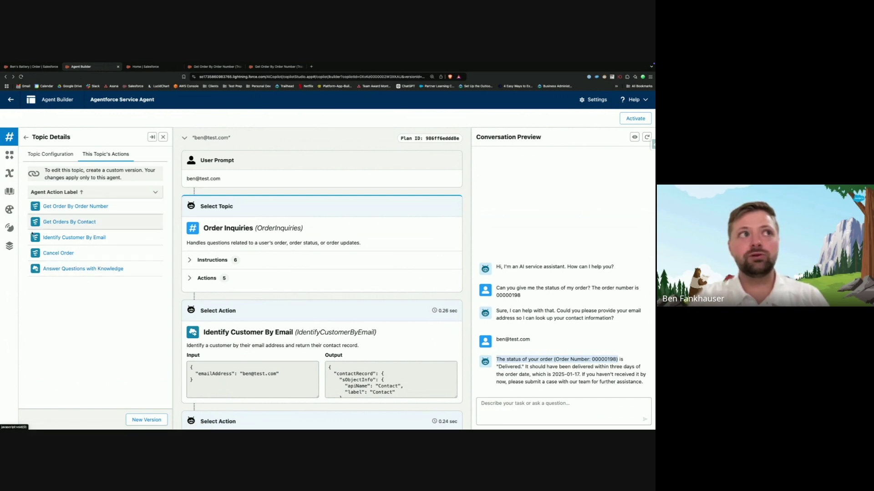
{"action": "left_click", "coordinate": [105, 295]}
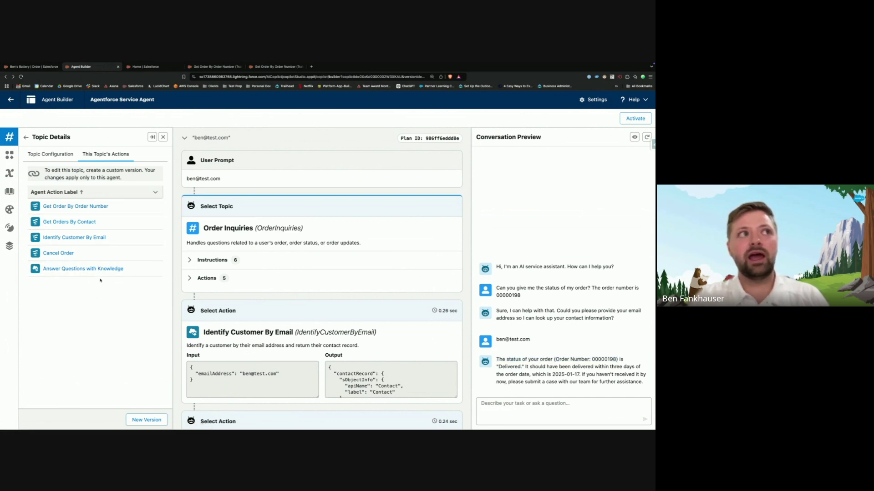